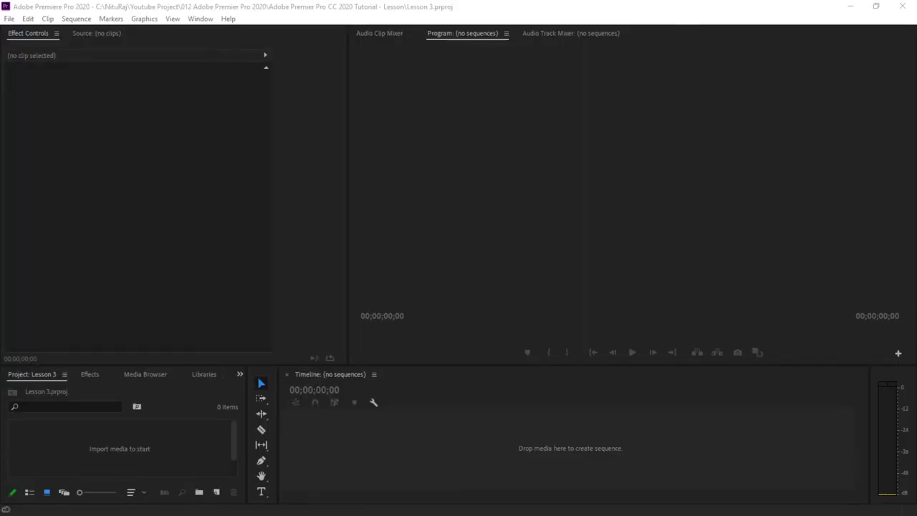
Step: Import Demo Video_1.mp4 into the Lesson 3 project and load it in the Source monitor
left_click(140, 448)
double_click(140, 448)
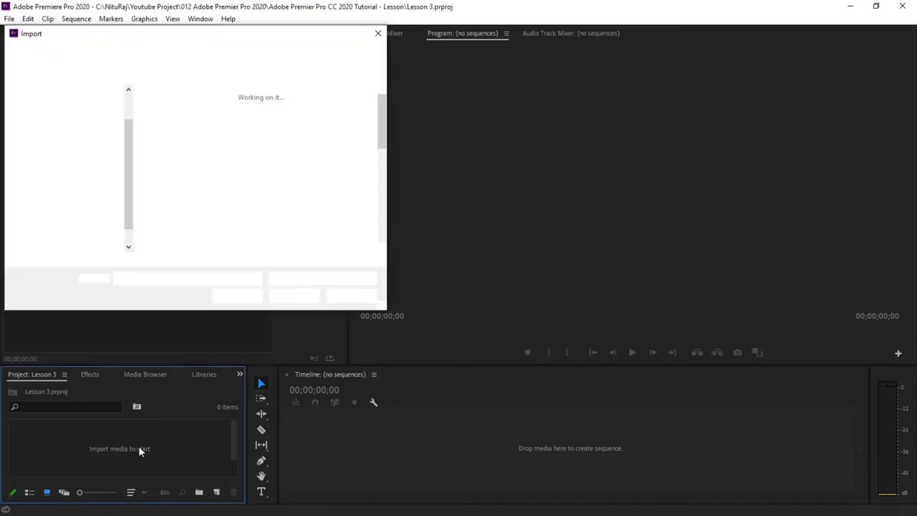
scroll(264, 235, "down", 5)
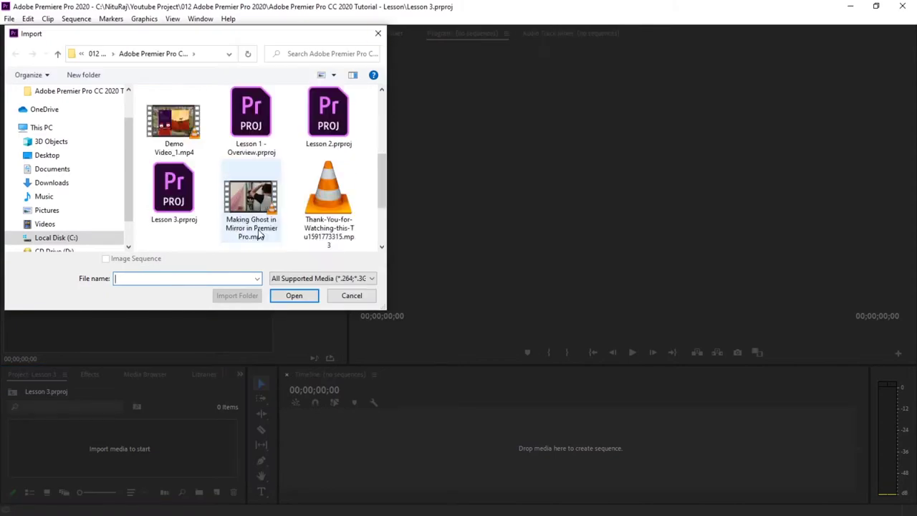
left_click(172, 128)
double_click(172, 128)
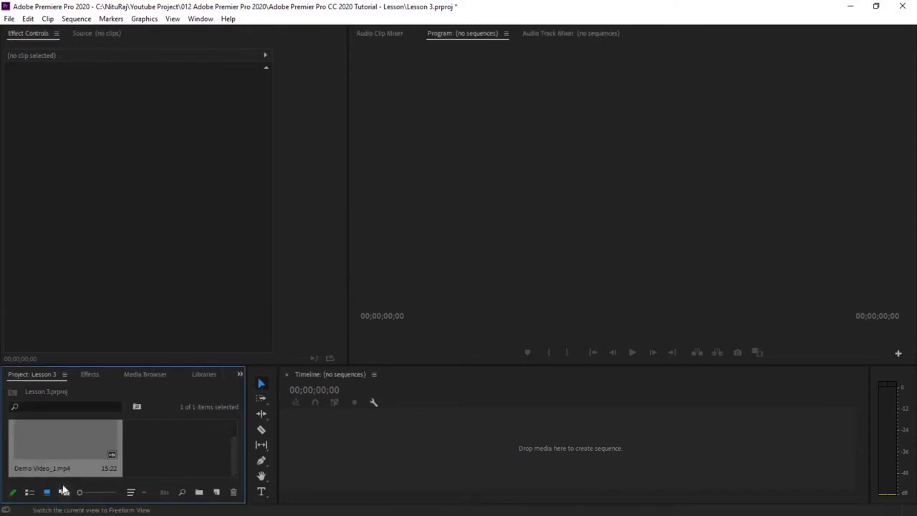
left_click(84, 448)
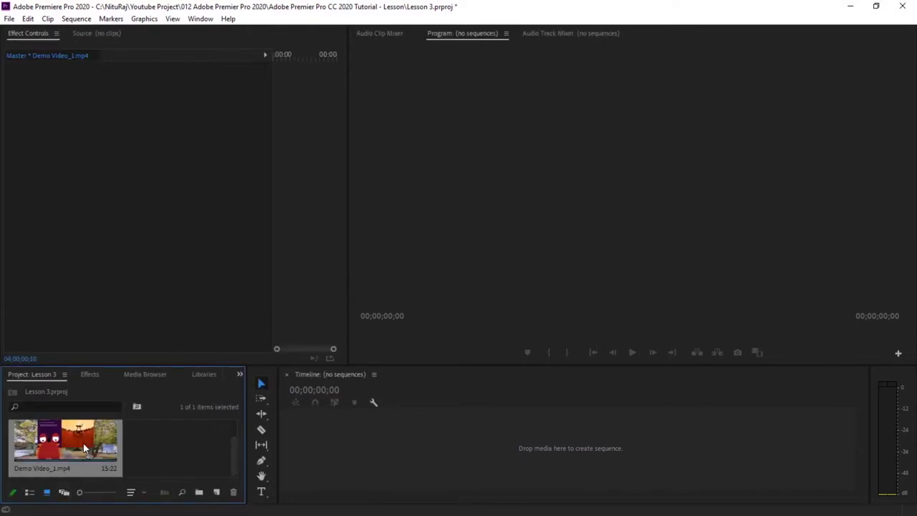
double_click(84, 448)
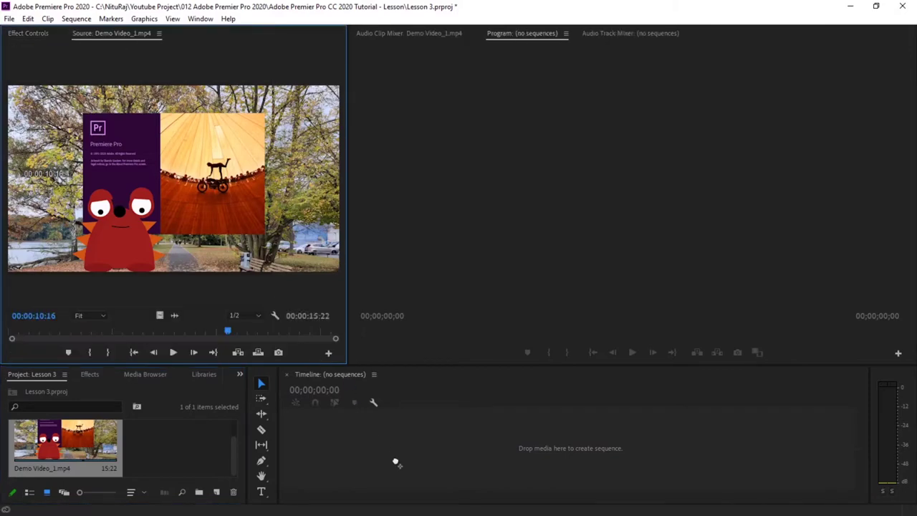
Step: Place Demo Video_1.mp4 twice end to end on the timeline and razor-cut at about 00:00:08 and 00:00:23
left_click_drag(396, 465, 395, 465)
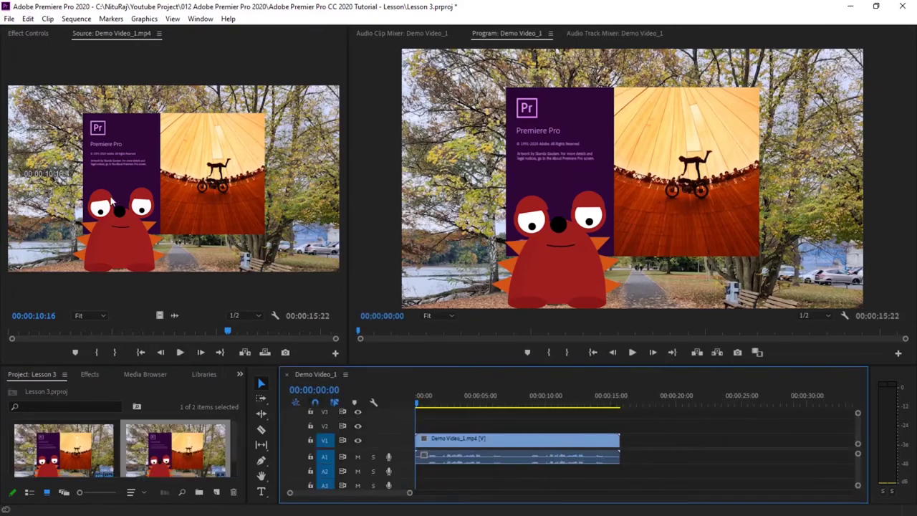
left_click_drag(128, 174, 628, 462)
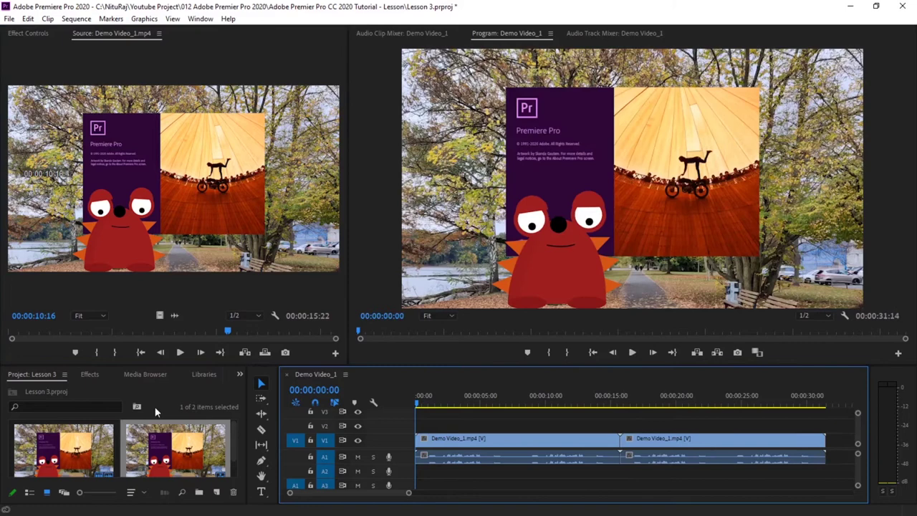
left_click(261, 430)
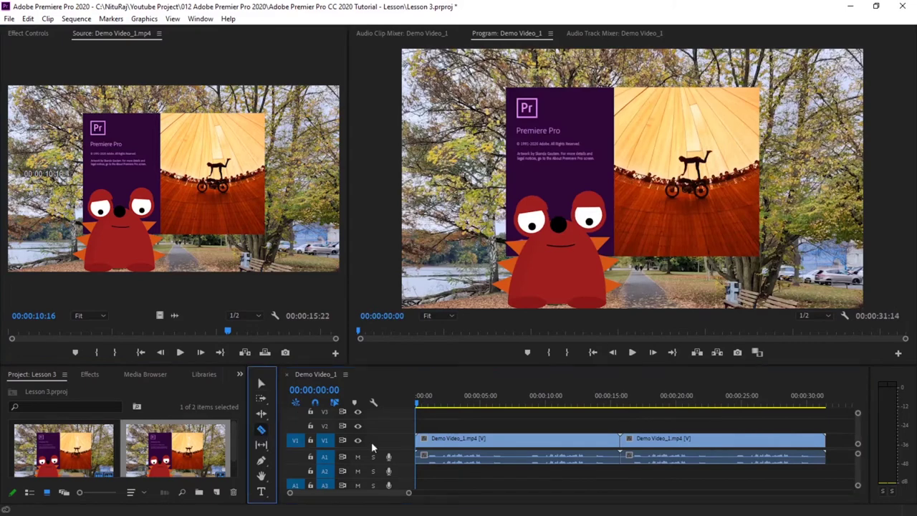
left_click(519, 442)
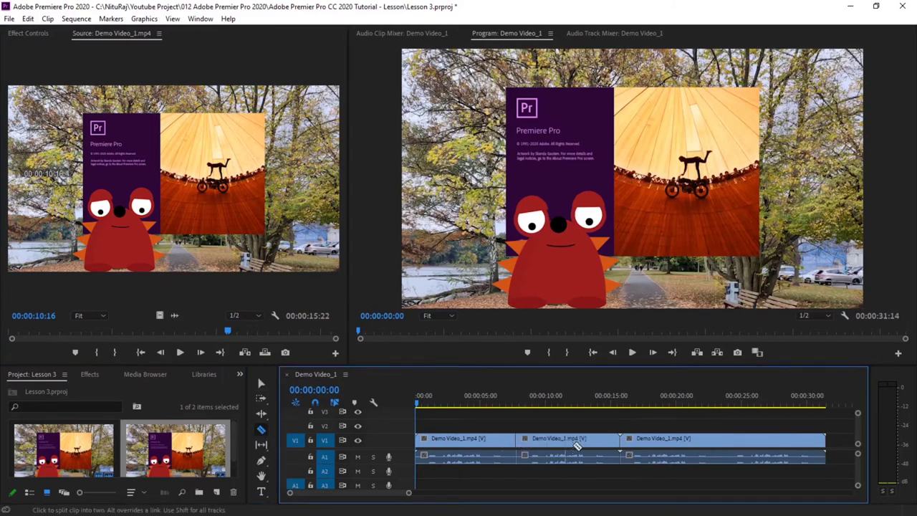
left_click(722, 442)
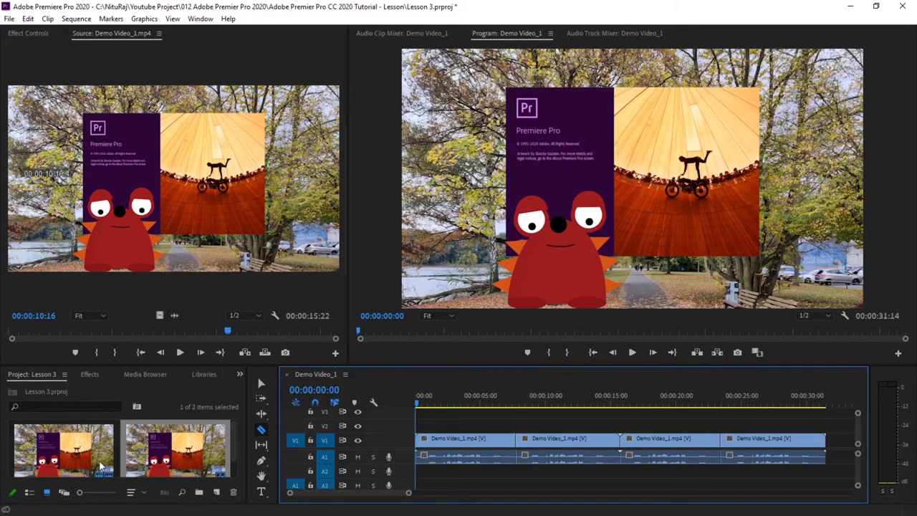
Step: Find Pitch Shifter in the Effects panel, apply it to the first clip's audio and open its Custom Setup editor
left_click(91, 373)
left_click(57, 390)
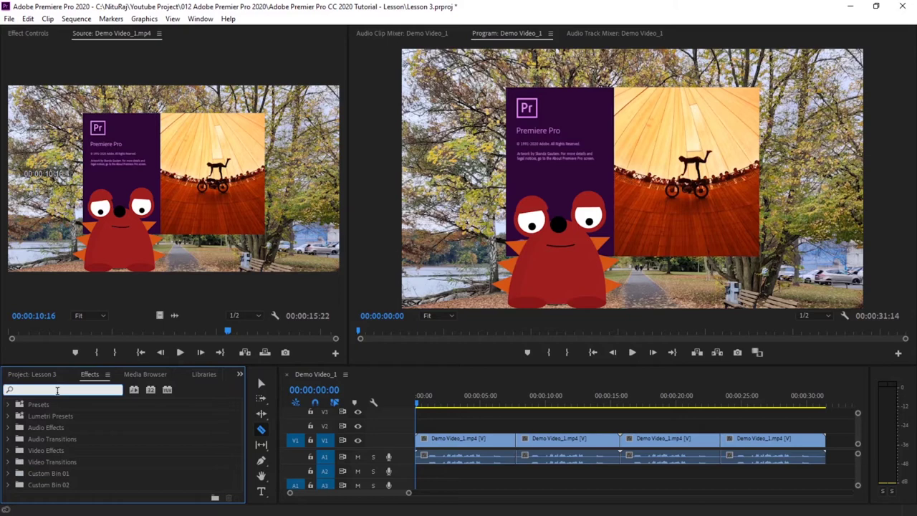
type("b")
type("it")
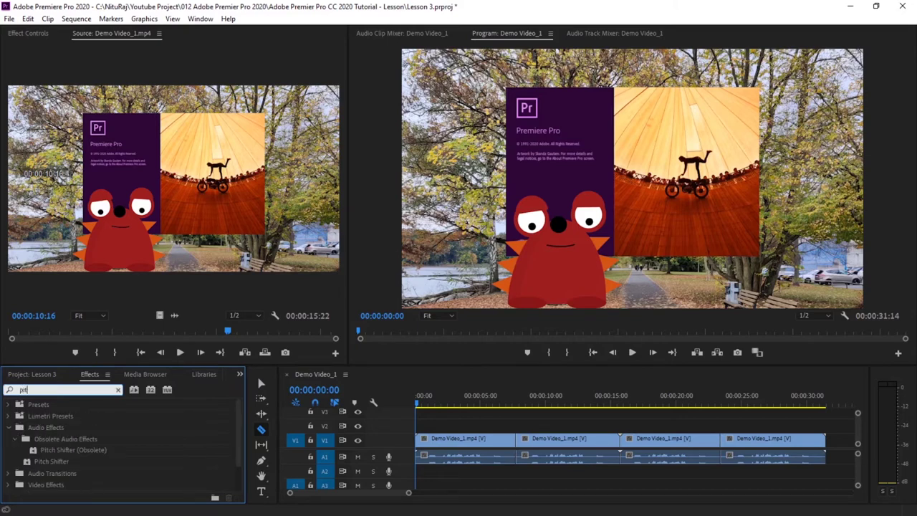
type("ch")
left_click(51, 461)
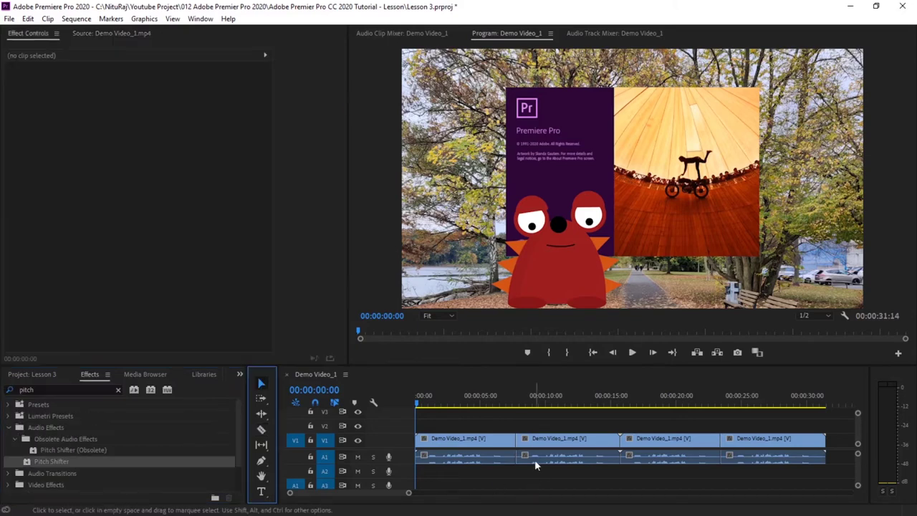
left_click(463, 458)
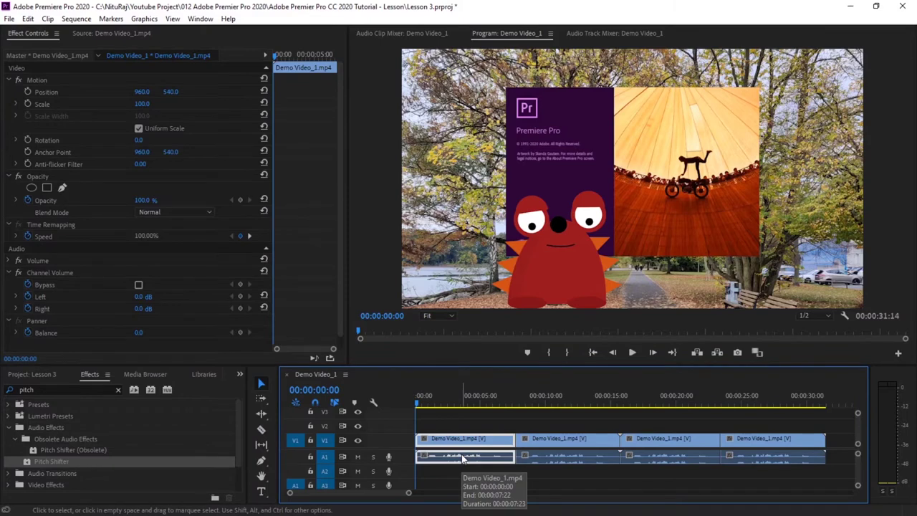
double_click(58, 462)
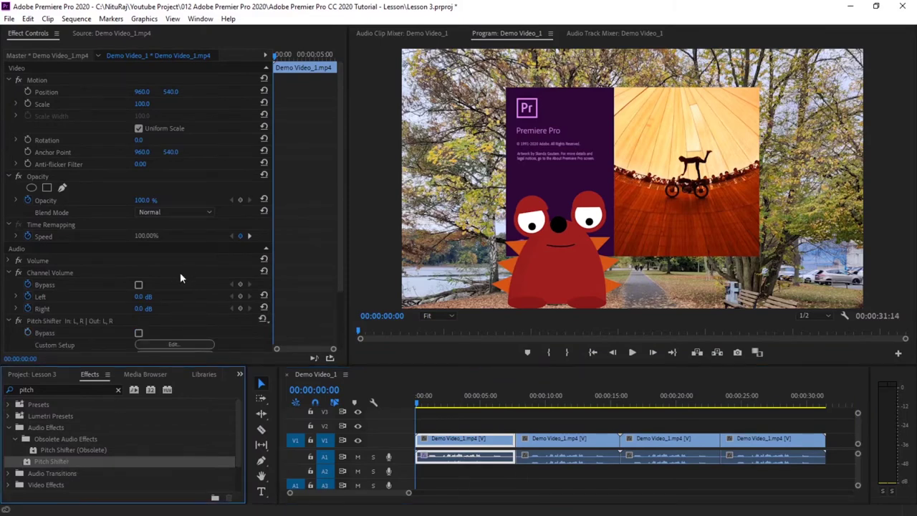
scroll(180, 272, "down", 1)
left_click(180, 323)
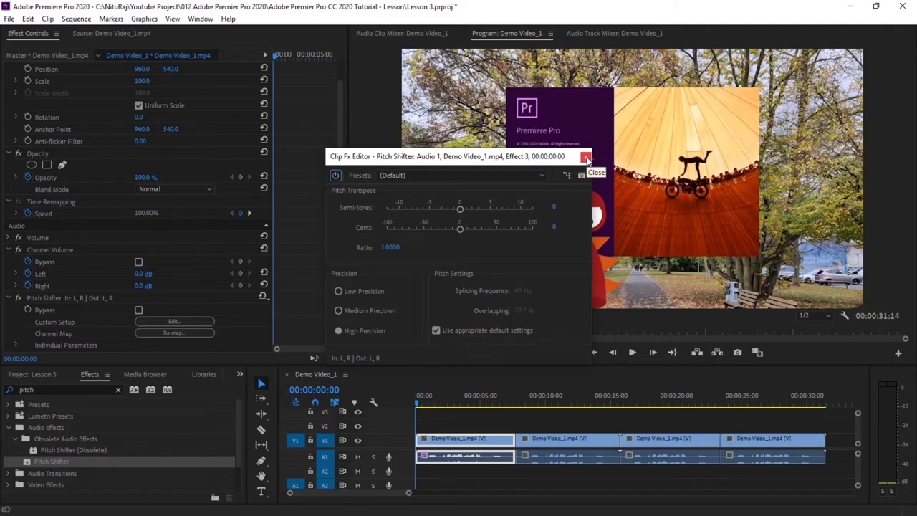
Step: Close the Pitch Shifter editor and play the sequence, stopping at 00:00:07:10
left_click(586, 157)
left_click(632, 351)
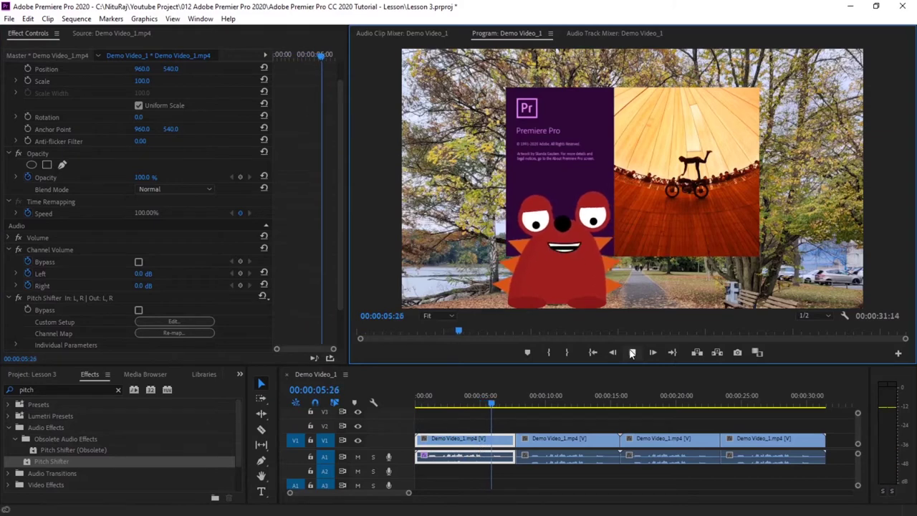
key("space")
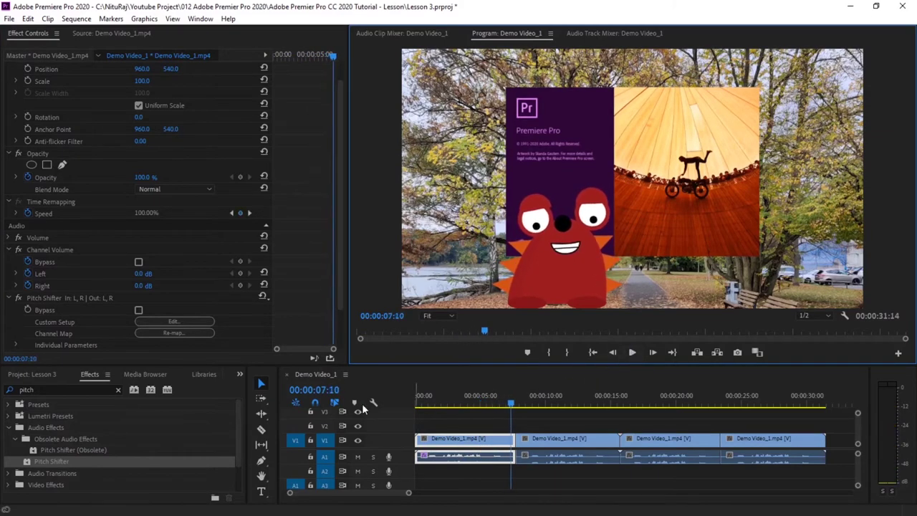
Step: Lower the first clip's audio to -10 semitones (ratio 0.5612) and move the playhead to 00:00:10:00
left_click(170, 322)
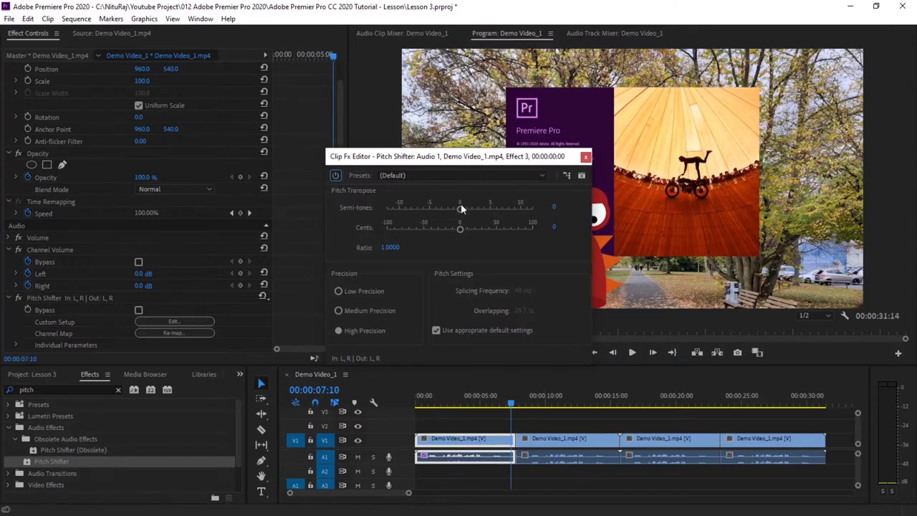
left_click_drag(461, 209, 399, 210)
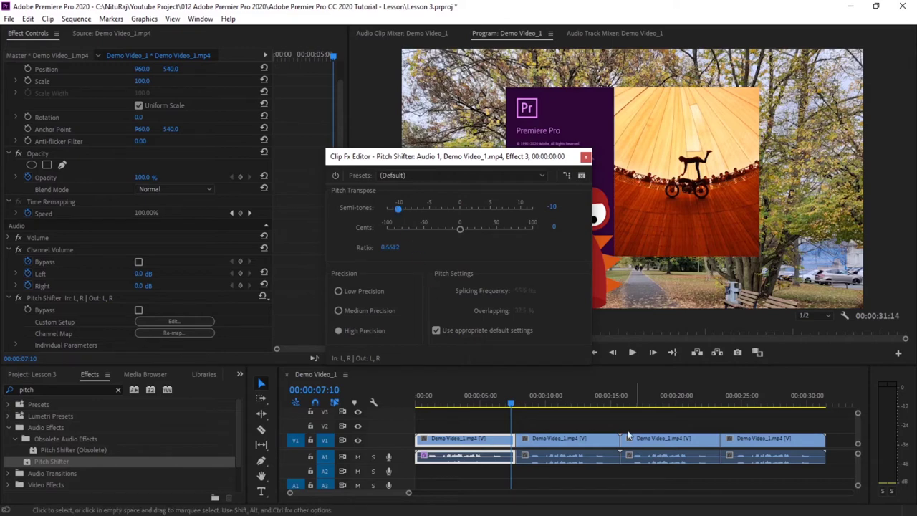
left_click_drag(512, 408, 546, 407)
Step: Apply Pitch Shifter to the second clip's audio and raise it by 3 semitones
left_click(569, 460)
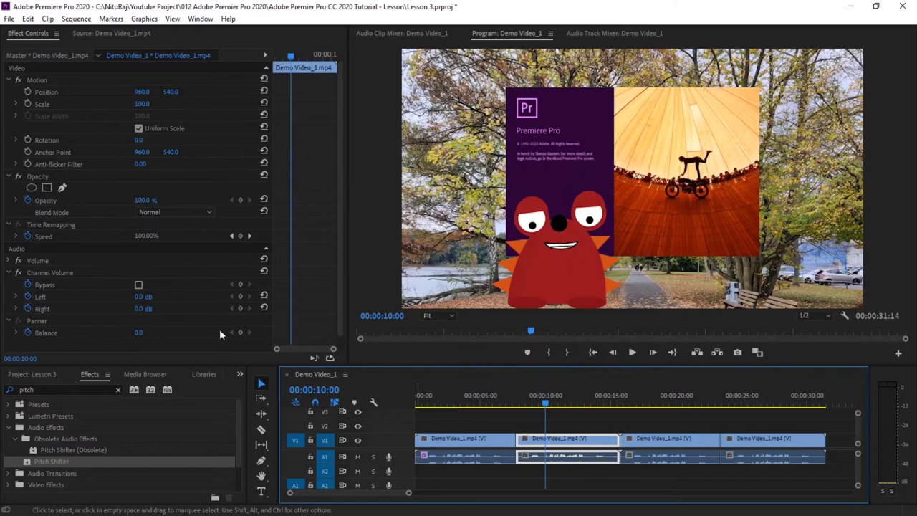
double_click(55, 461)
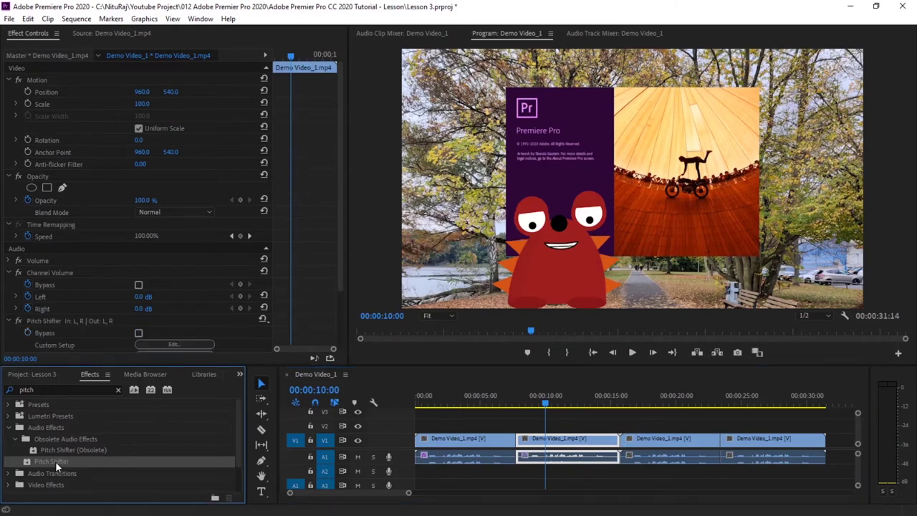
left_click(161, 343)
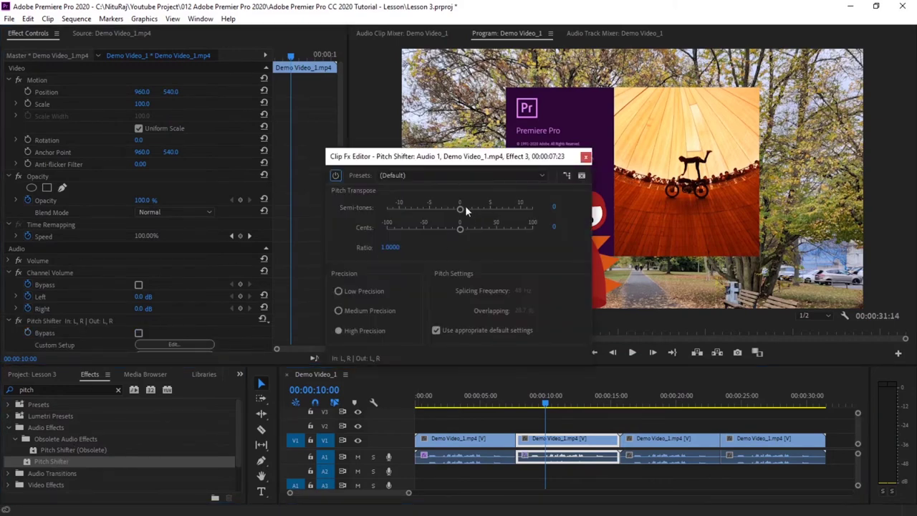
left_click_drag(461, 208, 479, 210)
Step: Apply Pitch Shifter to the third clip's audio and lower it by 3 semitones
double_click(670, 450)
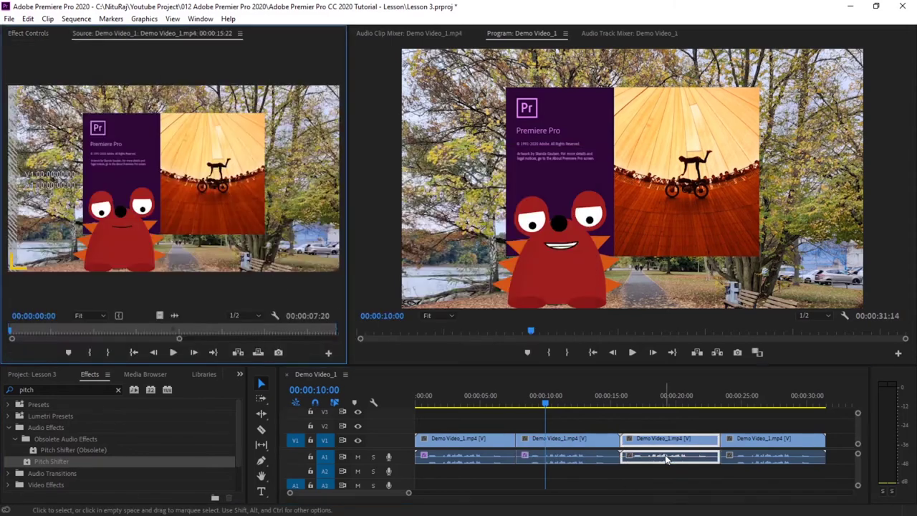
left_click(36, 36)
double_click(54, 463)
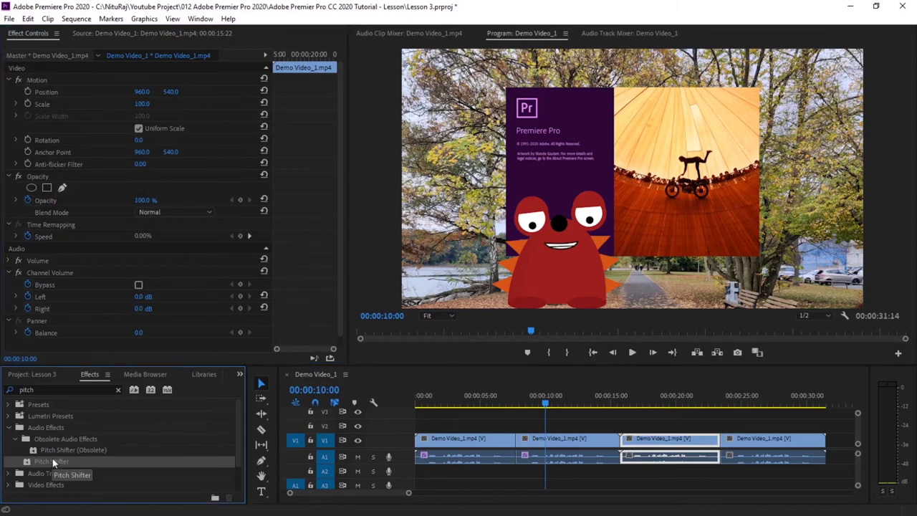
left_click(170, 345)
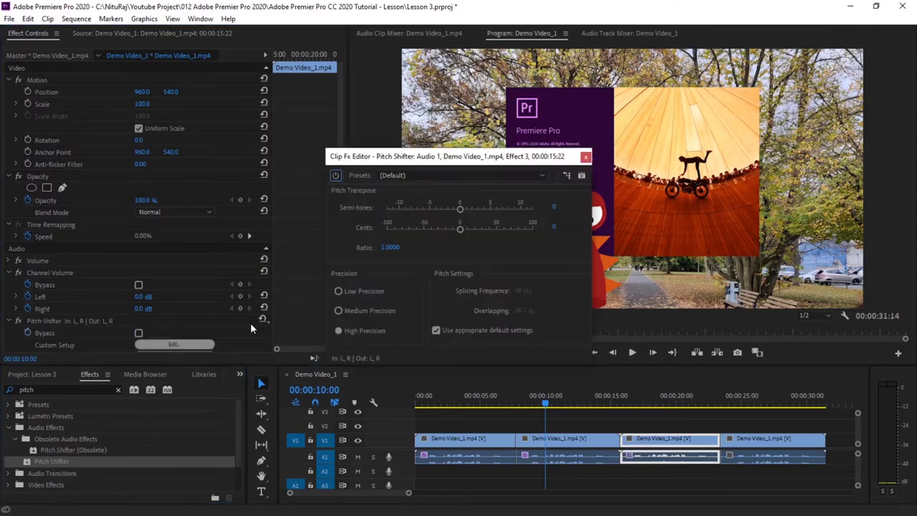
left_click_drag(461, 212, 442, 213)
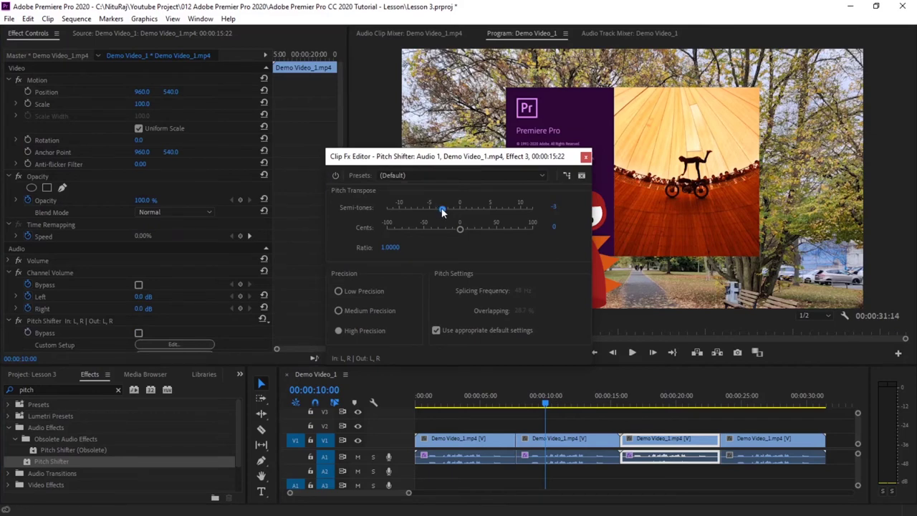
Step: Return the playhead to the start of the sequence and begin playback
left_click(774, 453)
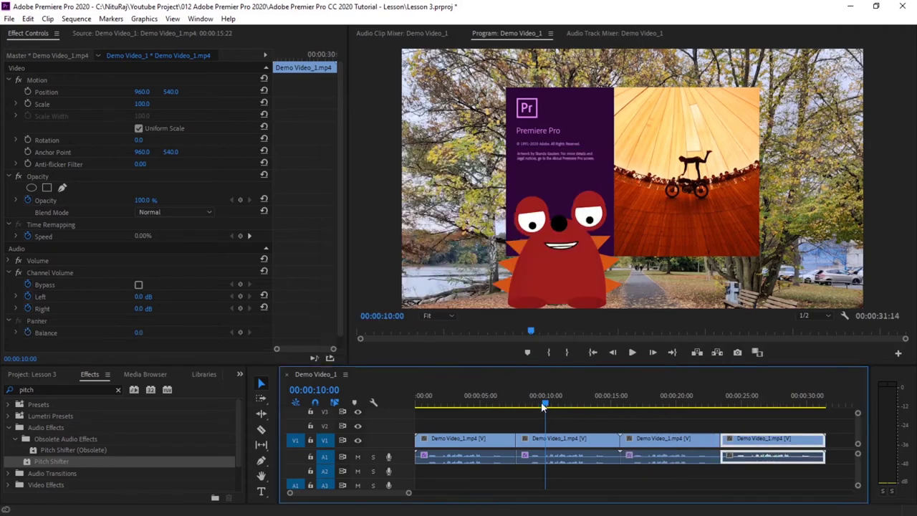
left_click_drag(546, 403, 350, 413)
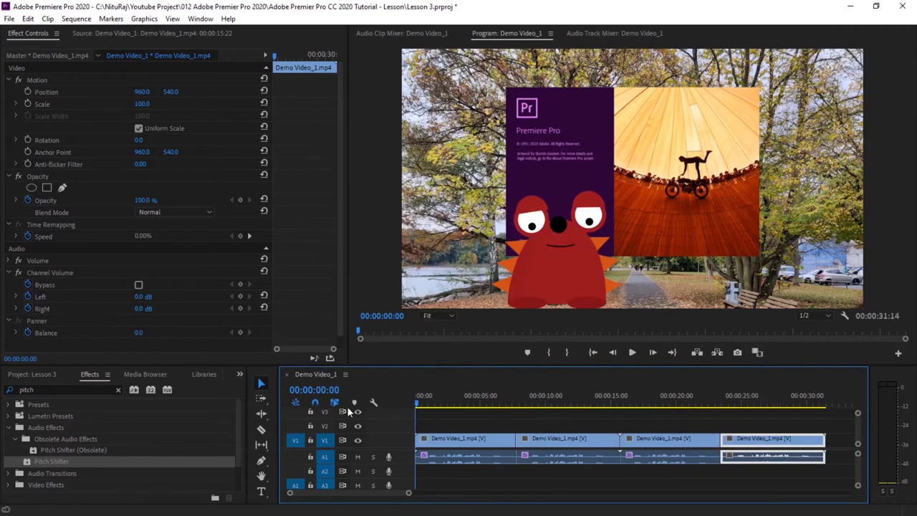
left_click(633, 353)
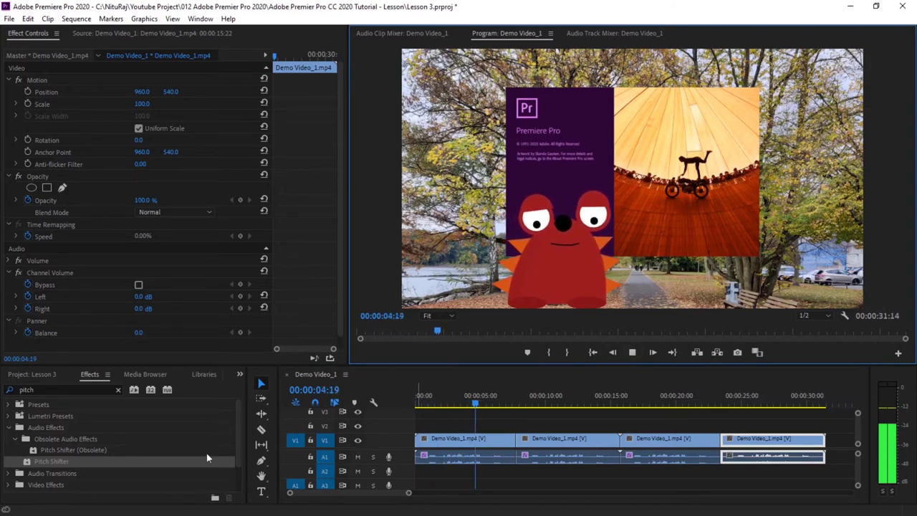
Step: Select each of the four audio clips in turn to review its Pitch Shifter setting during playback
left_click(459, 456)
left_click(204, 344)
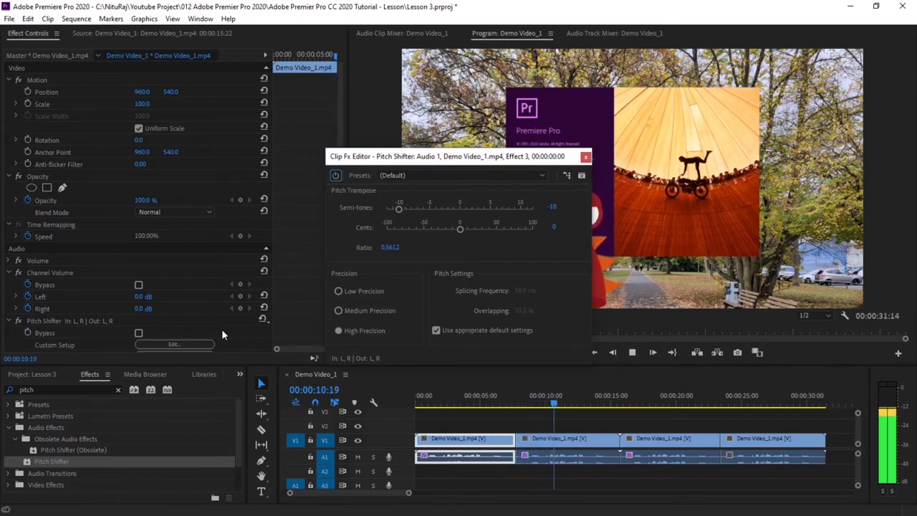
left_click(557, 459)
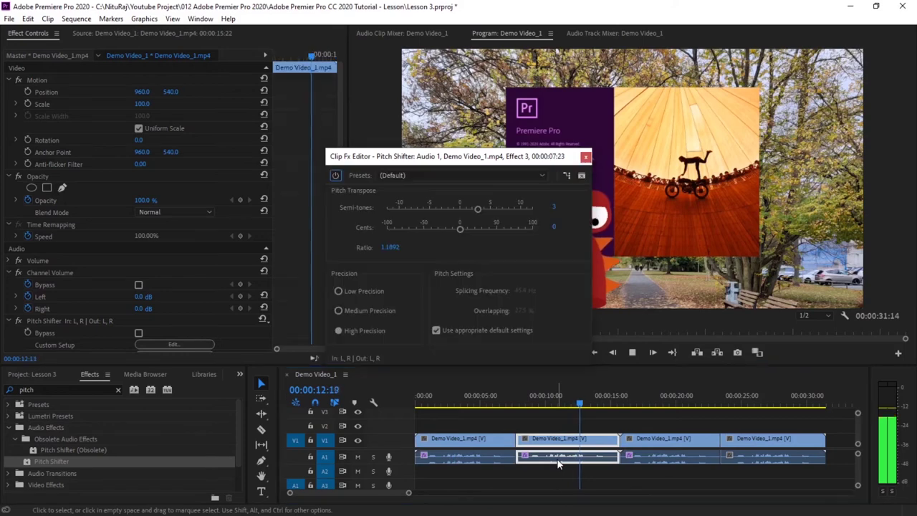
left_click(657, 457)
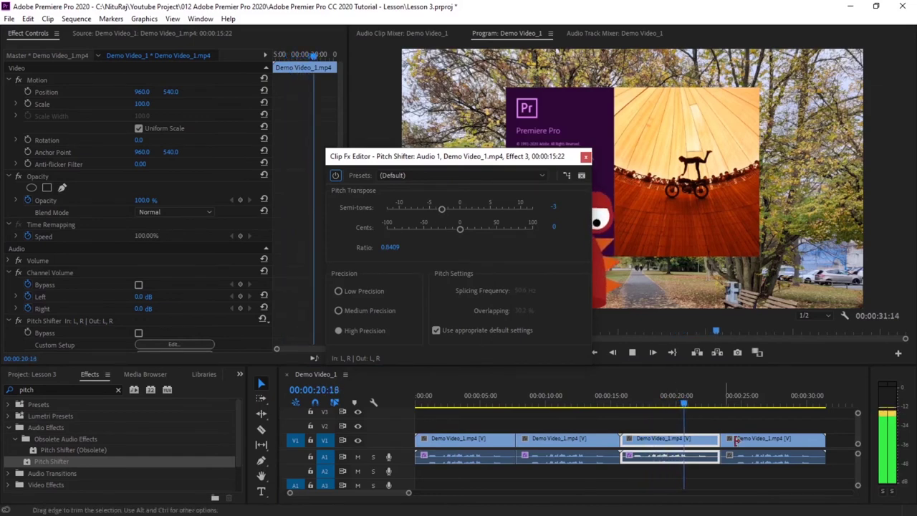
left_click(771, 456)
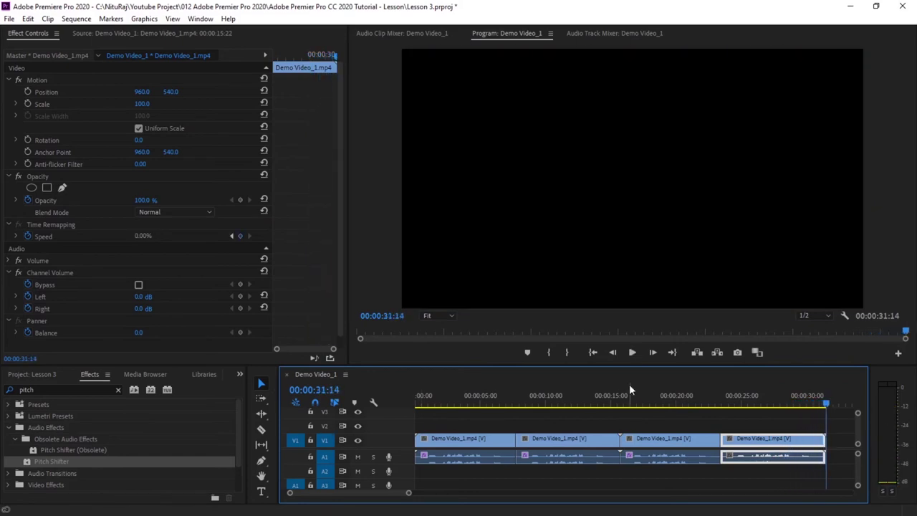
Step: Reopen the first clip's Pitch Shifter editor showing -10 semitones at ratio 0.5612
left_click(457, 468)
left_click(174, 344)
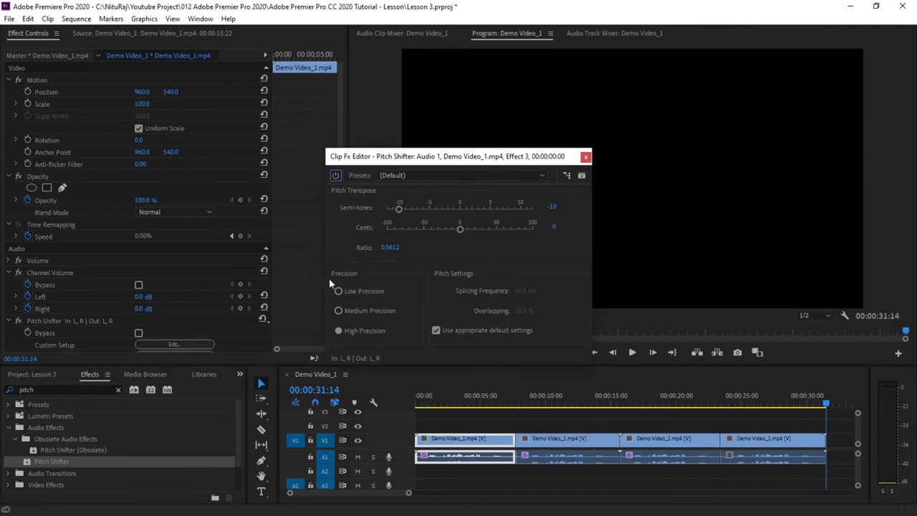